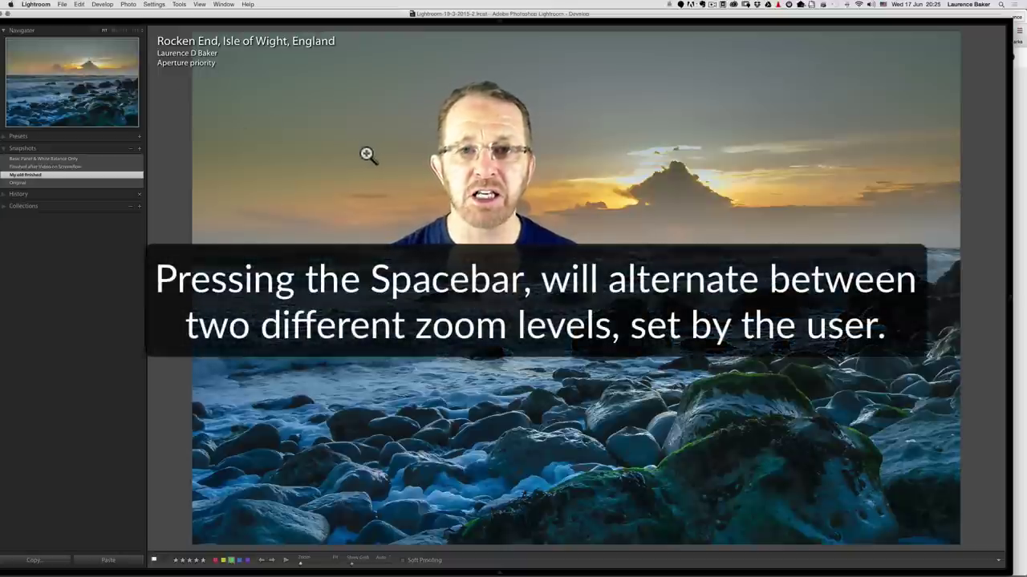
# Step: Toggle the photo between Fit and 1:1 zoom
pyautogui.press('space')
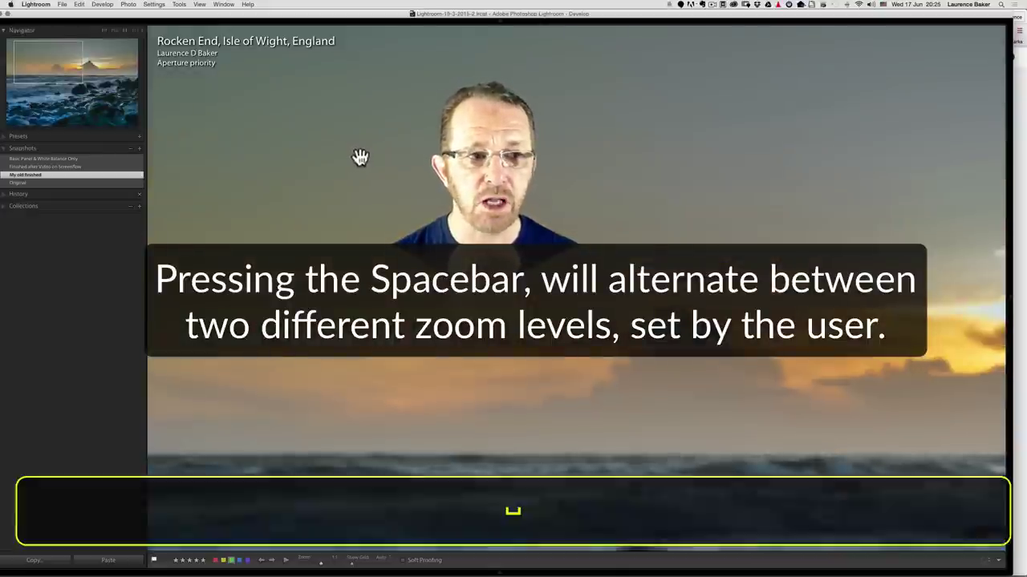
pyautogui.press('space')
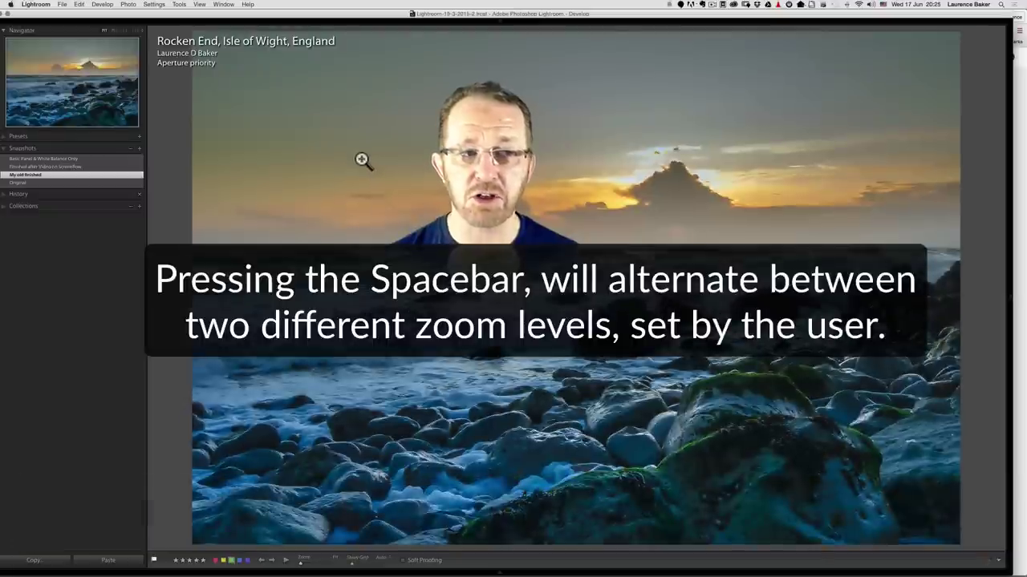
pyautogui.press('space')
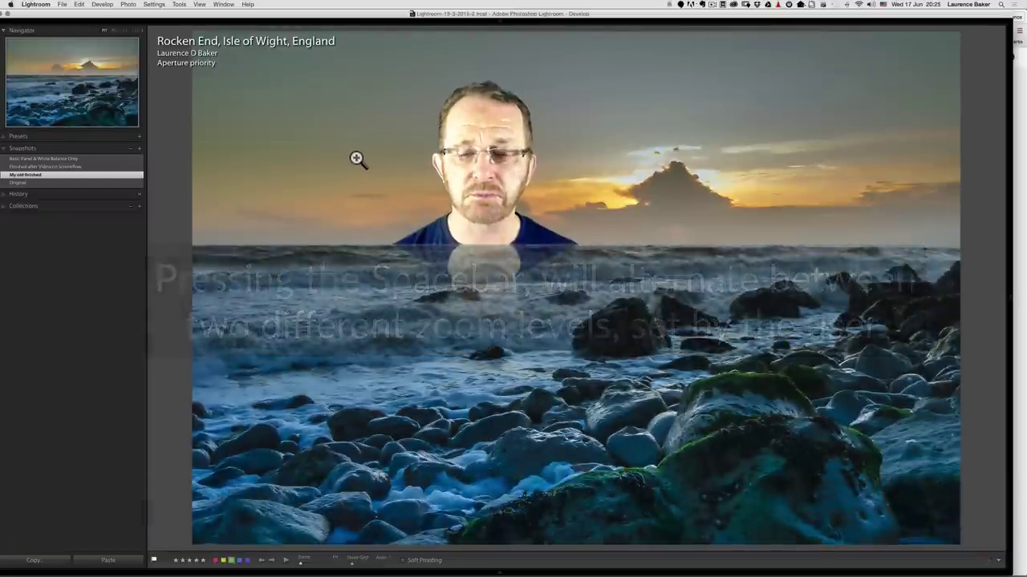
pyautogui.press('space')
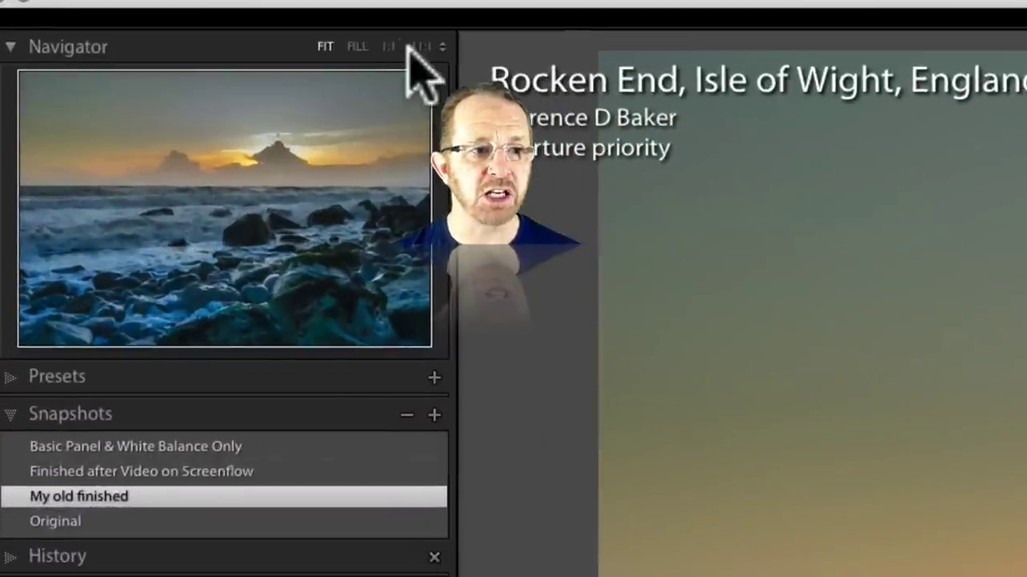
# Step: Set the Navigator's close-up zoom level to 11:1 and toggle the photo between that magnification and Fit
pyautogui.click(419, 47)
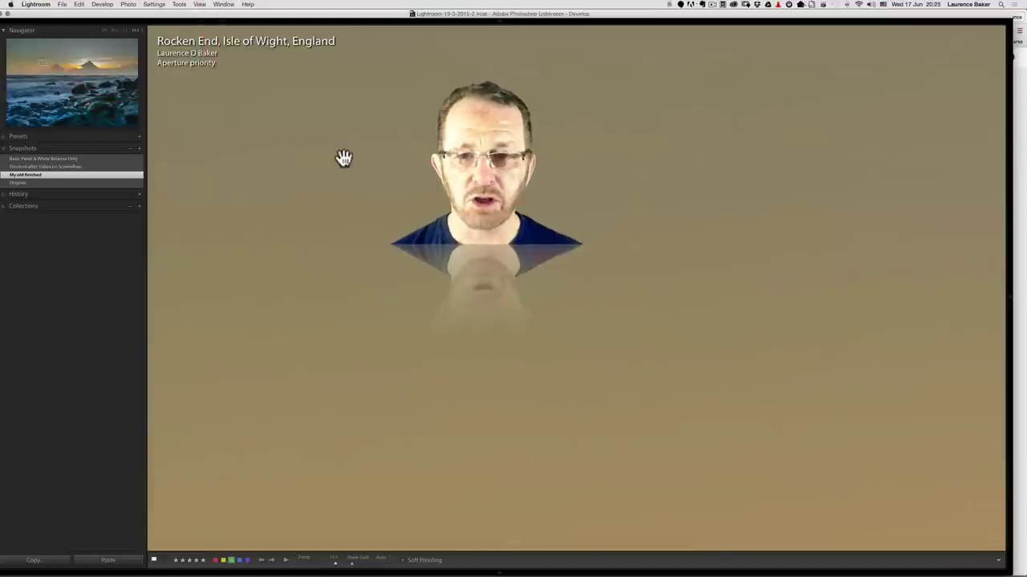
pyautogui.press('space')
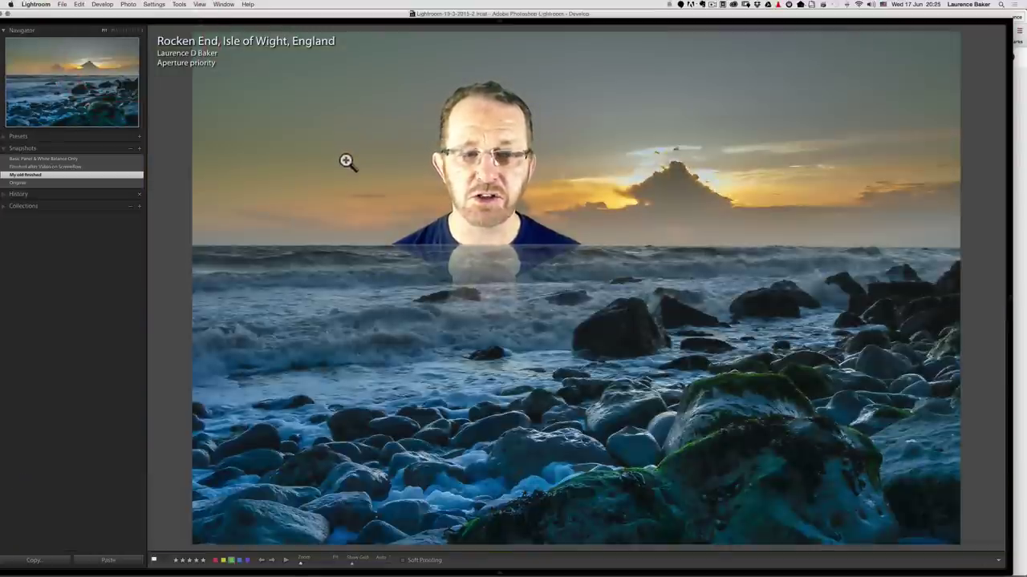
pyautogui.press('space')
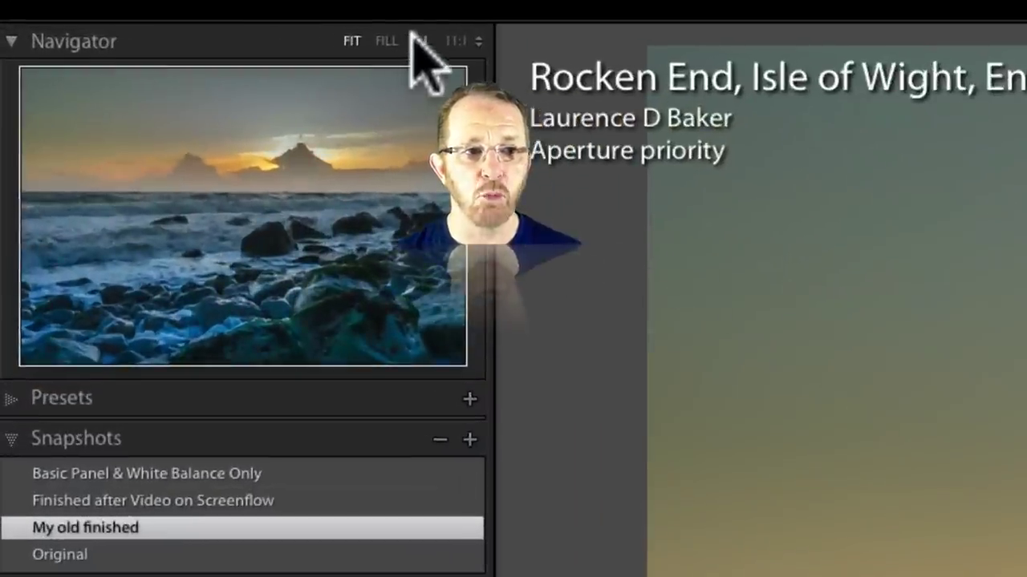
# Step: Set the Navigator's close-up zoom level to 1:1 and toggle between it and Fit, finishing with the whole photo in view
pyautogui.click(417, 38)
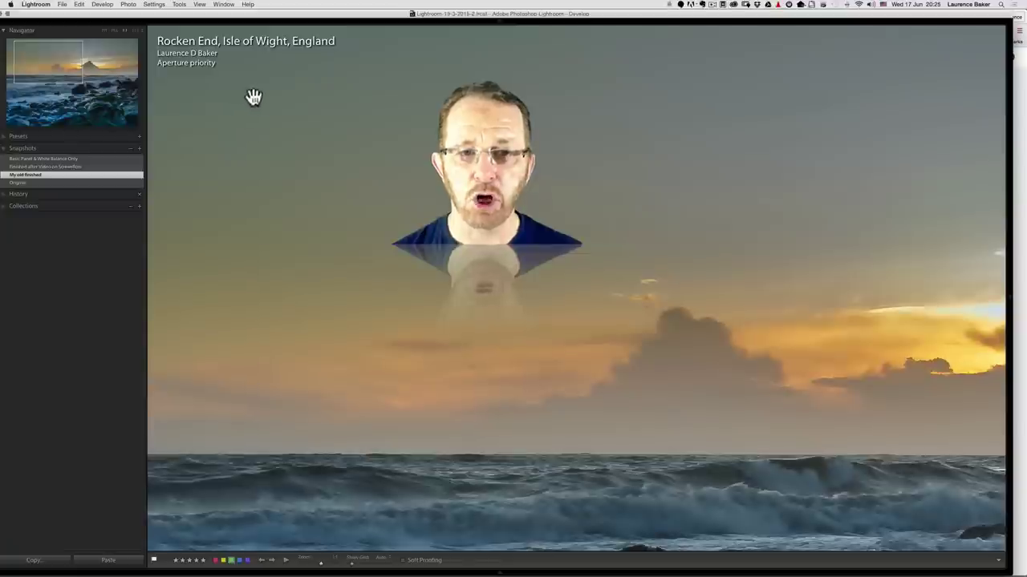
pyautogui.press('space')
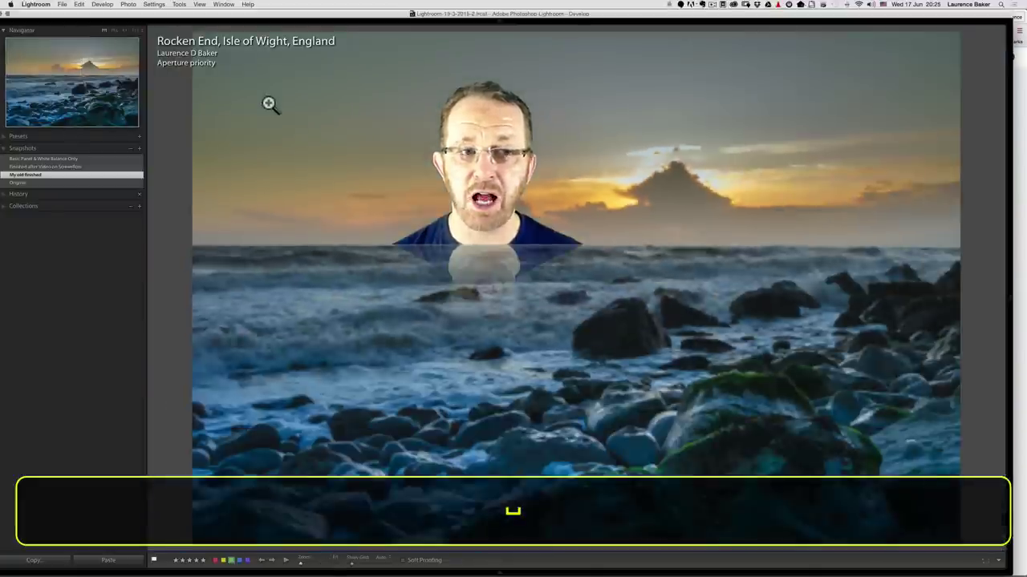
pyautogui.press('space')
pyautogui.press('space')
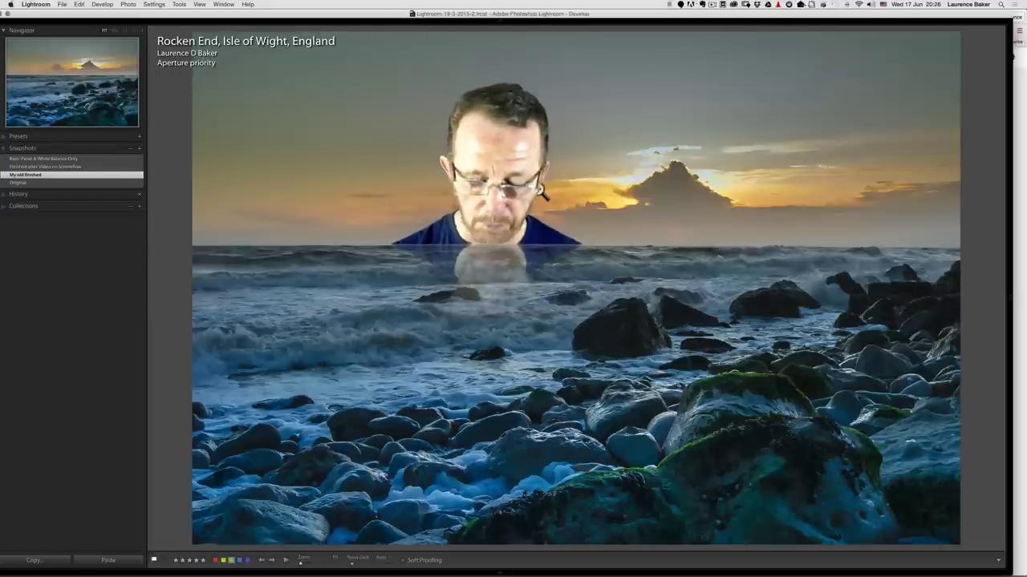
# Step: Hide the Navigator and Snapshots side panels and show the Develop adjustment panels instead
pyautogui.press('F7')
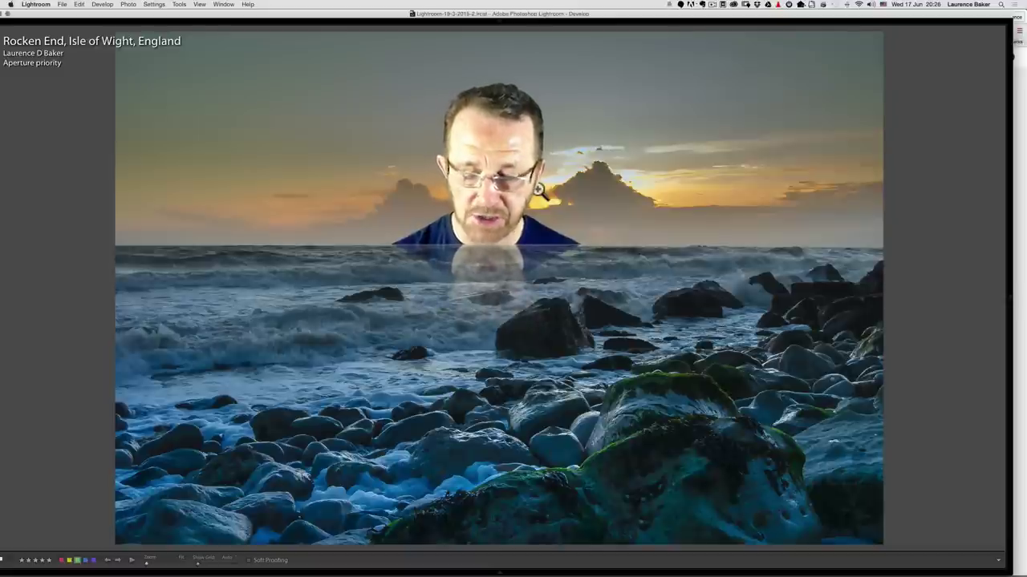
pyautogui.press('F8')
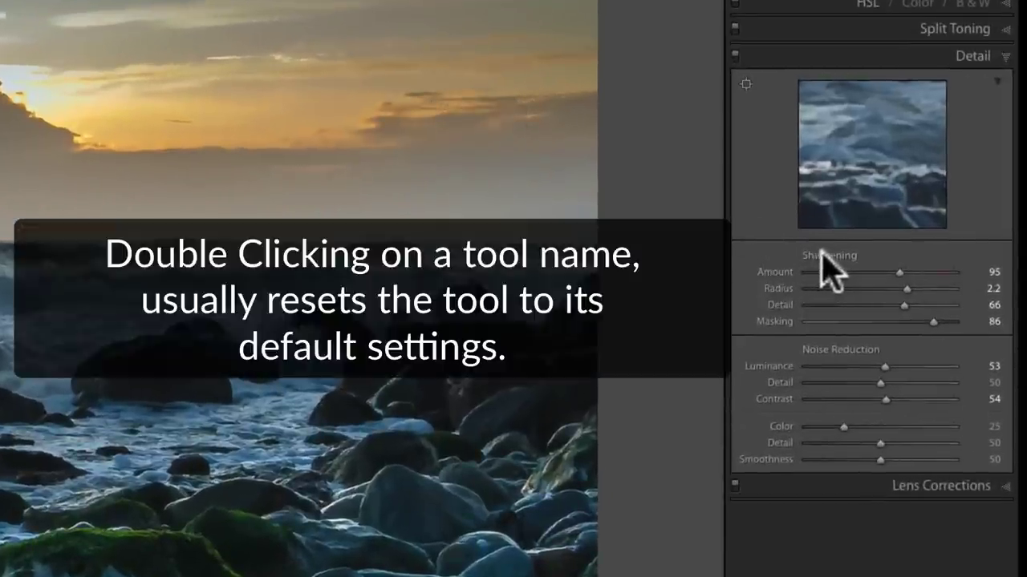
# Step: Reset the Detail Sharpening settings to their defaults and set Masking to 64, judging it with the black-and-white mask preview
pyautogui.doubleClick(826, 256)
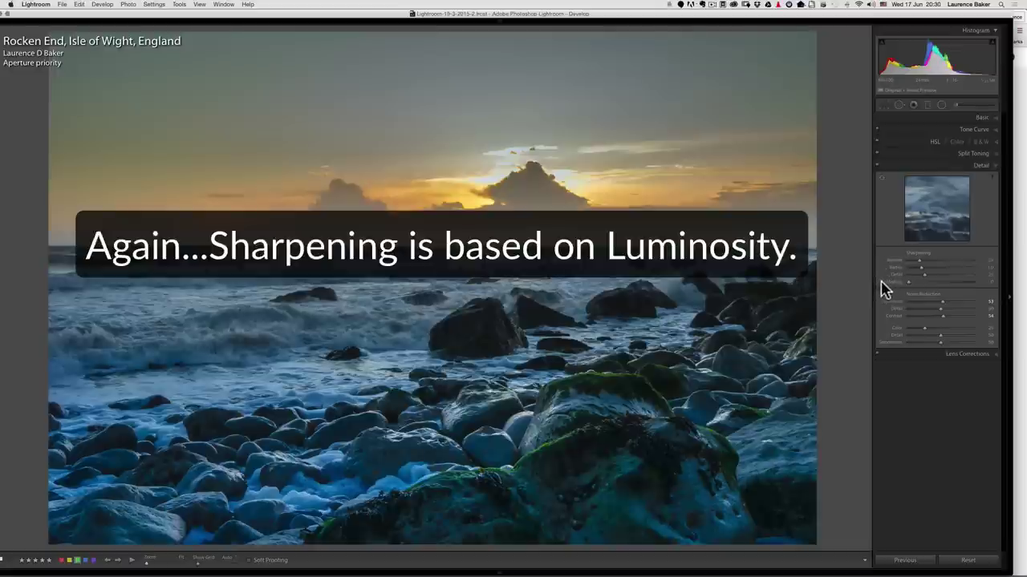
pyautogui.press('alt')
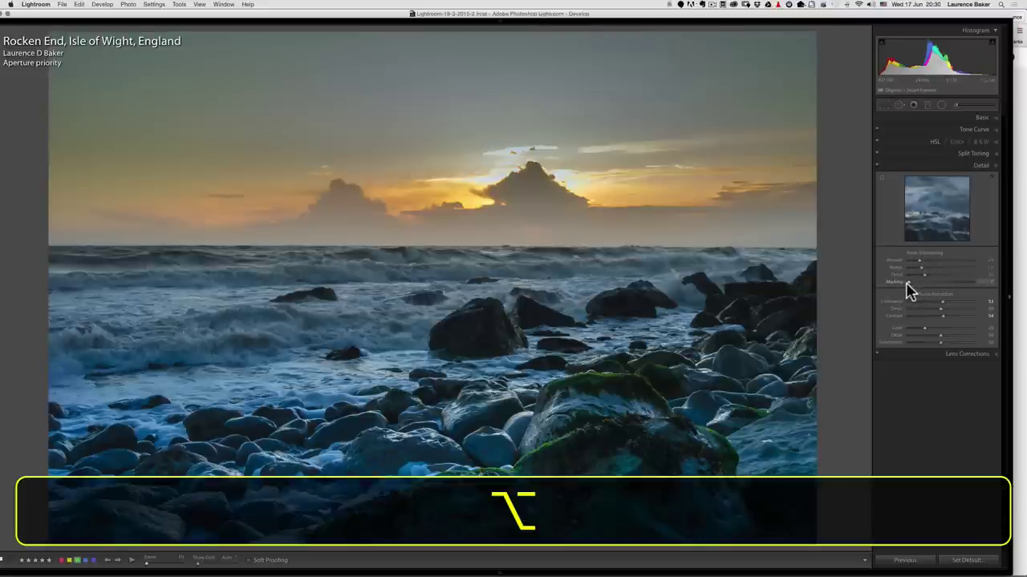
pyautogui.moveTo(908, 287); pyautogui.dragTo(927, 290)
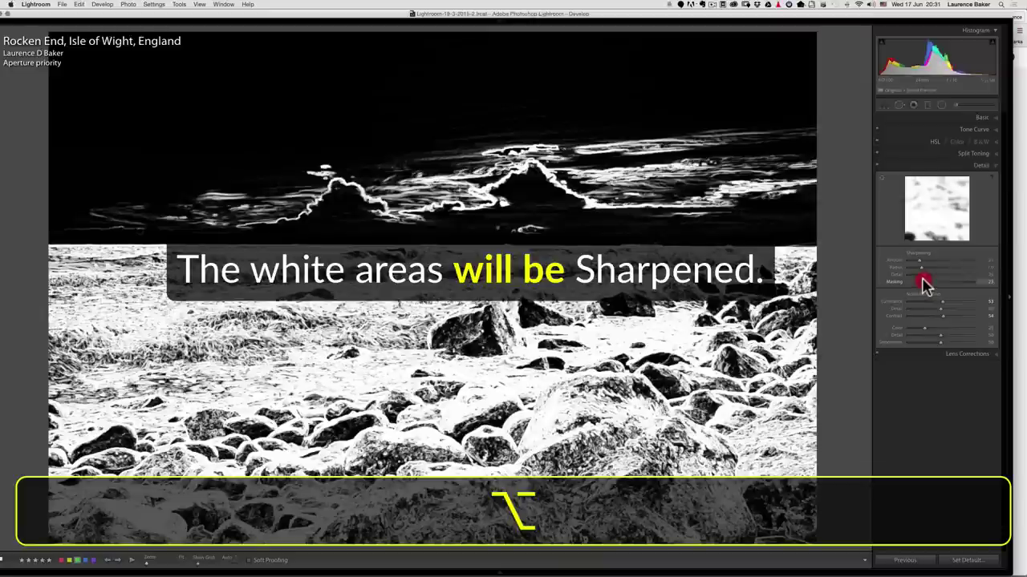
pyautogui.moveTo(925, 283); pyautogui.dragTo(933, 286)
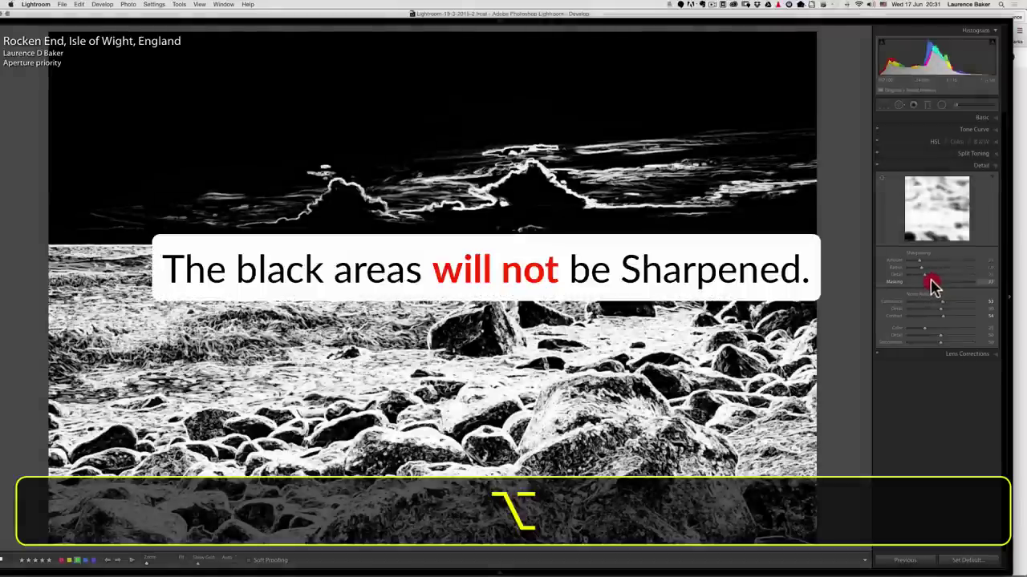
pyautogui.moveTo(933, 282); pyautogui.dragTo(944, 283)
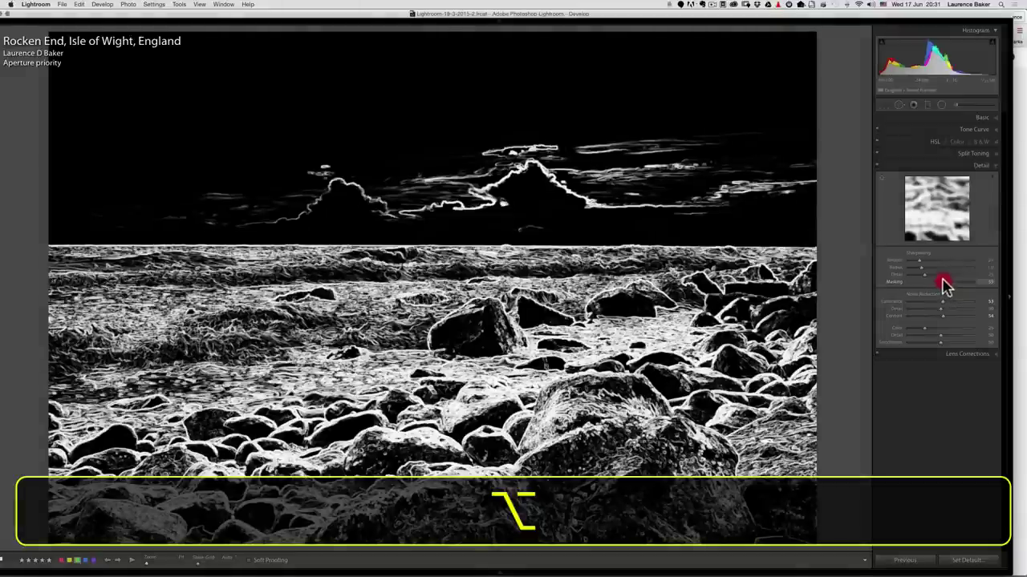
pyautogui.moveTo(941, 282); pyautogui.dragTo(945, 283)
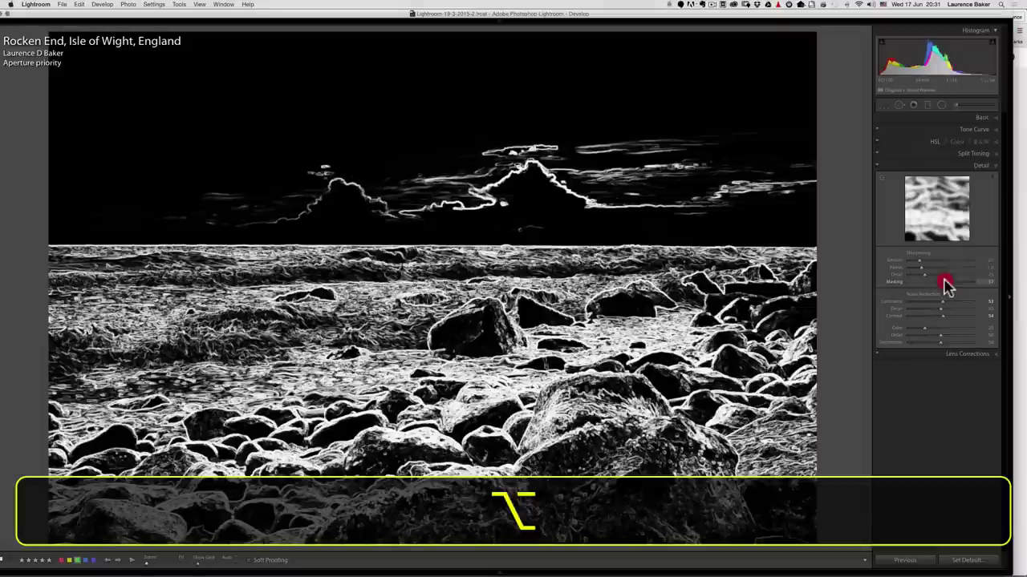
pyautogui.moveTo(945, 282); pyautogui.dragTo(952, 285)
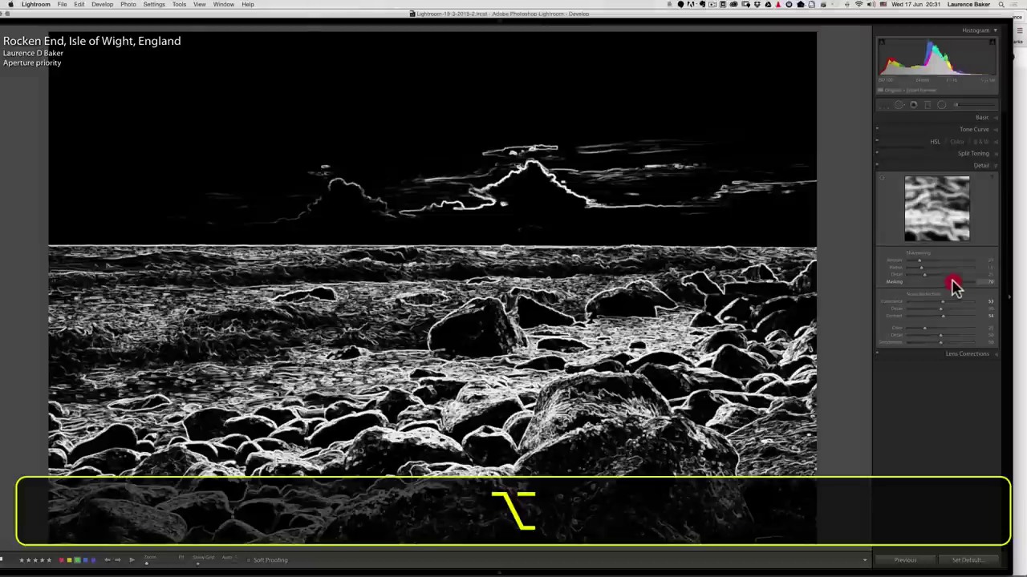
pyautogui.moveTo(953, 285); pyautogui.dragTo(952, 285)
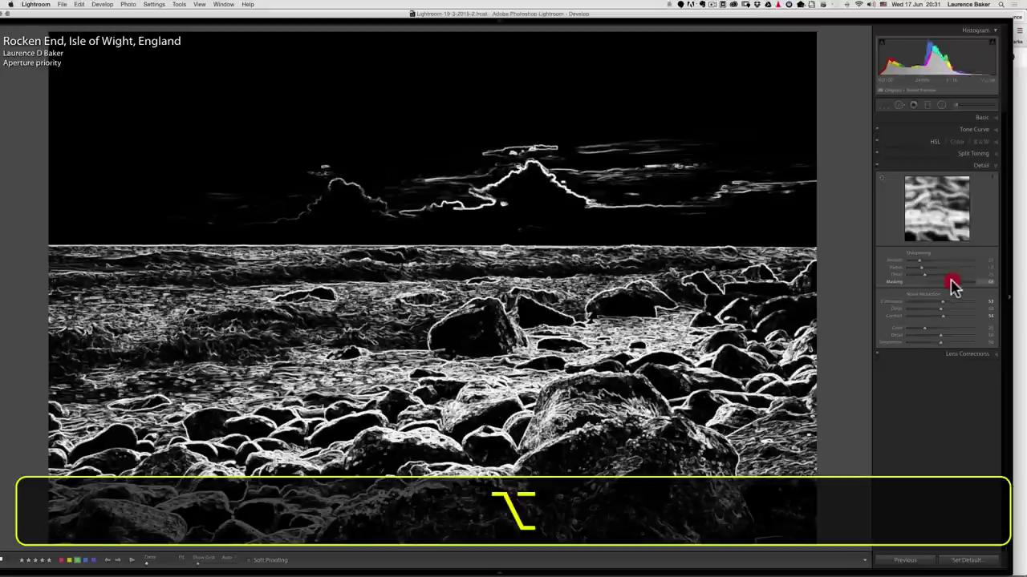
pyautogui.moveTo(951, 285); pyautogui.dragTo(952, 286)
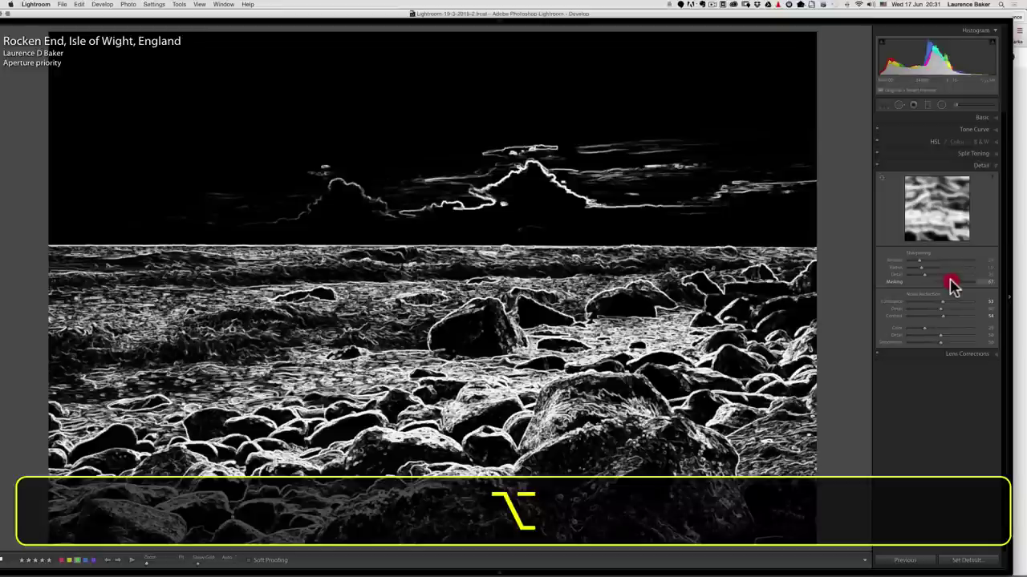
pyautogui.moveTo(951, 286)
pyautogui.mouseDown()
pyautogui.moveTo(936, 285)
pyautogui.moveTo(956, 282)
pyautogui.mouseUp()
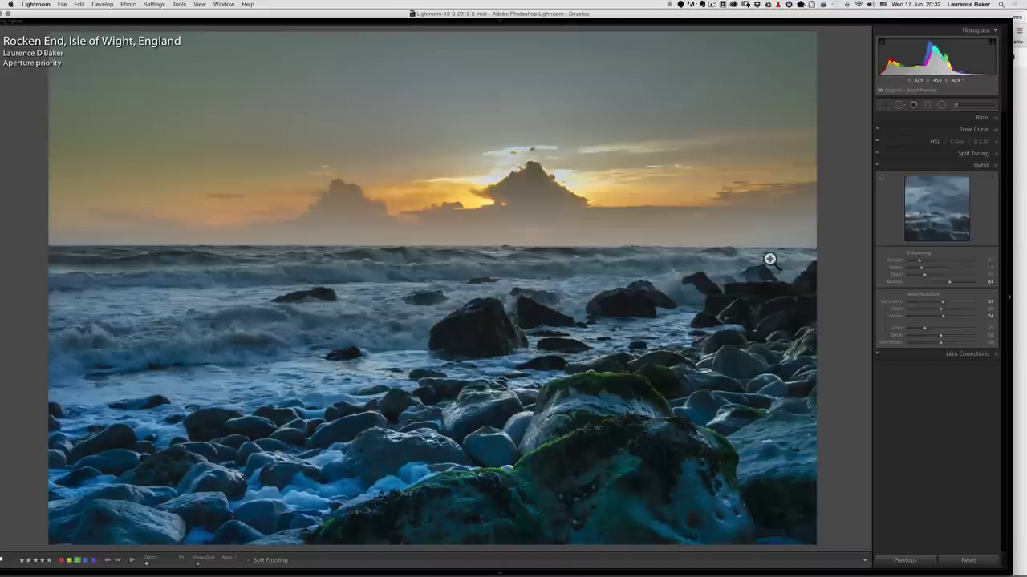
# Step: Zoom the photo to 1:1 around the sea rocks and target the Detail preview on the top edge of the large dark rock
pyautogui.press('space')
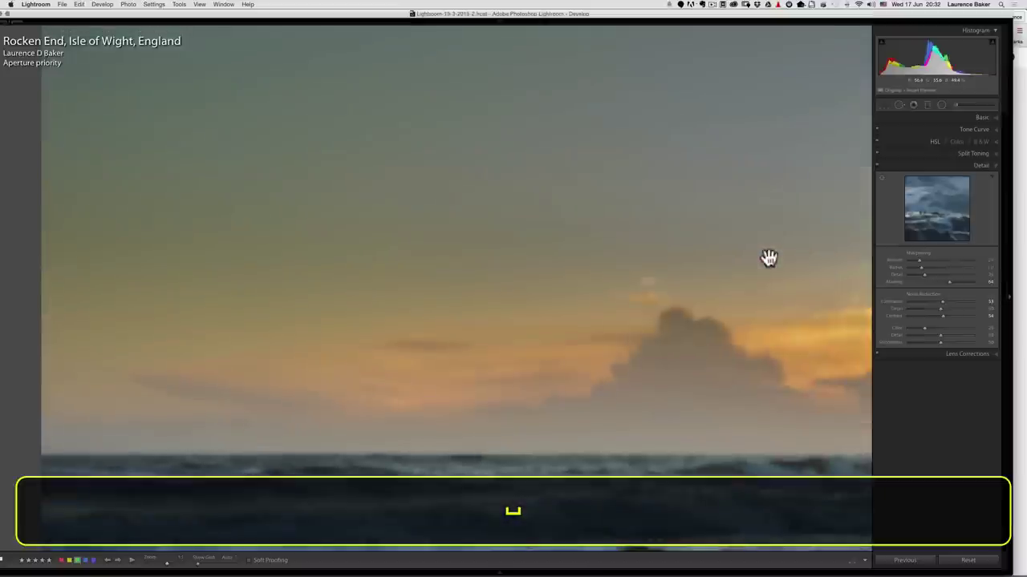
pyautogui.moveTo(655, 353); pyautogui.dragTo(534, 172)
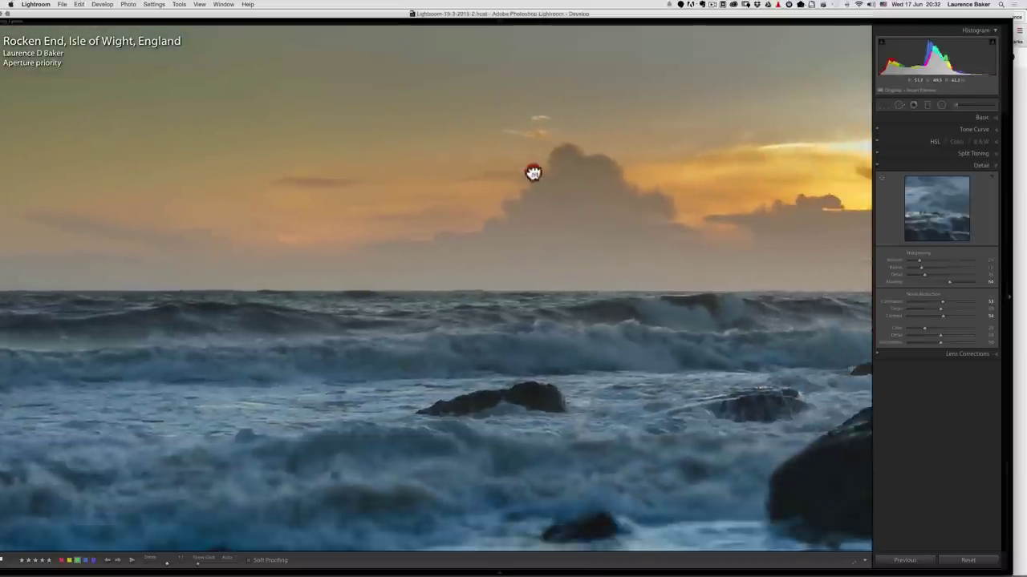
pyautogui.moveTo(601, 289)
pyautogui.mouseDown()
pyautogui.moveTo(526, 248)
pyautogui.moveTo(437, 230)
pyautogui.mouseUp()
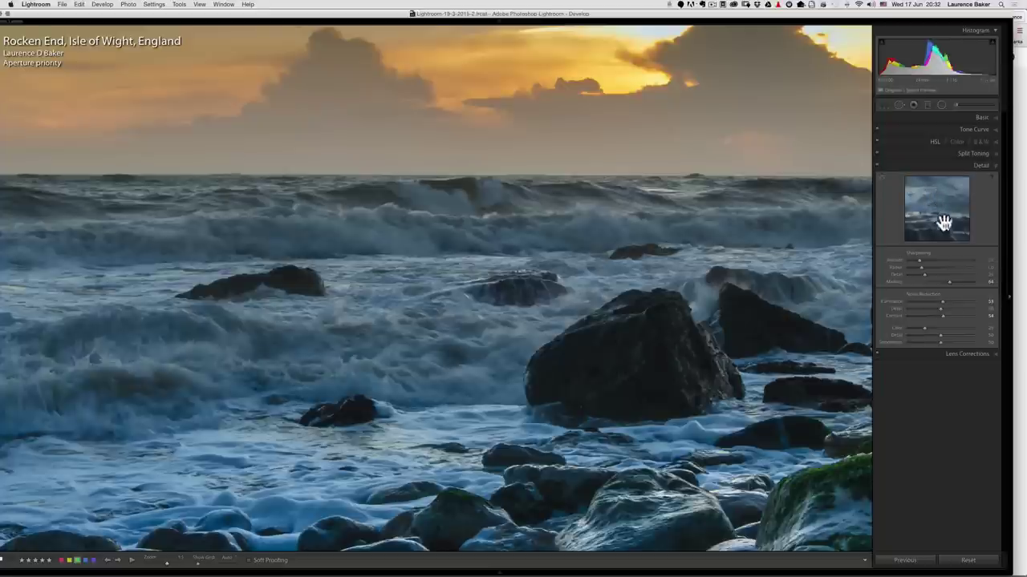
pyautogui.click(884, 179)
pyautogui.click(882, 179)
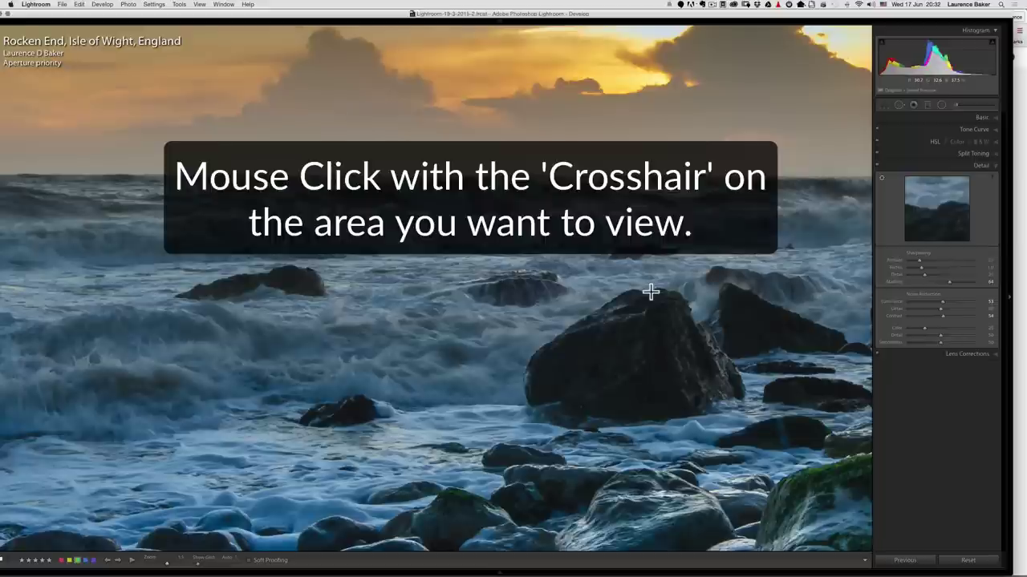
pyautogui.click(650, 292)
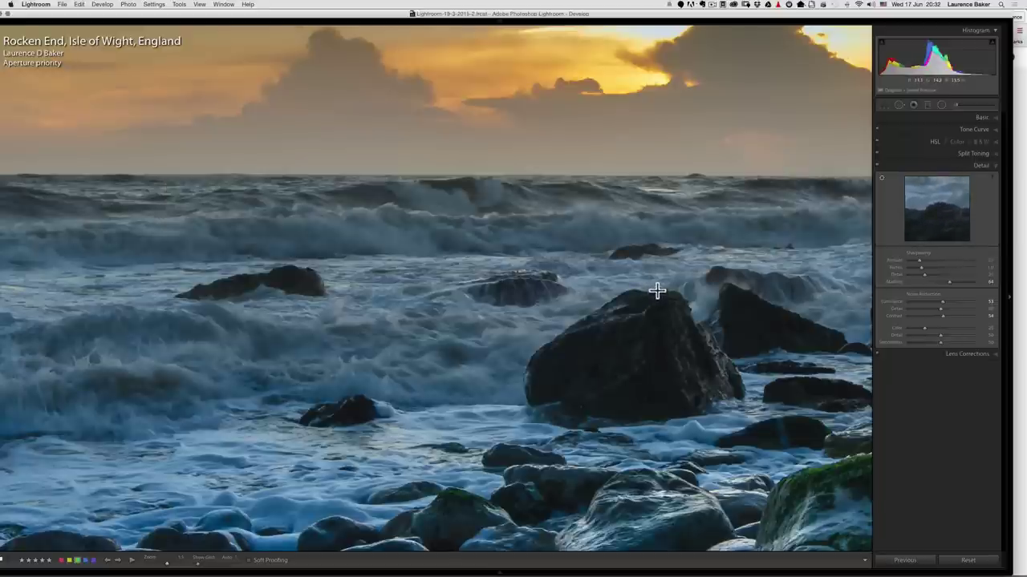
pyautogui.click(658, 290)
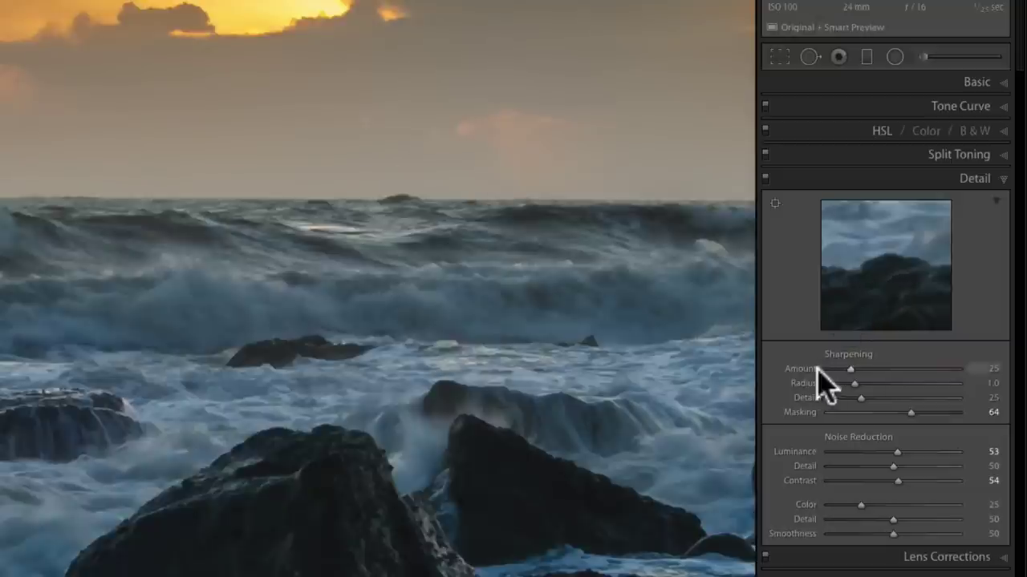
# Step: Set the Sharpening Amount to 90, trying values up to 115 with the grayscale preview
pyautogui.press('alt')
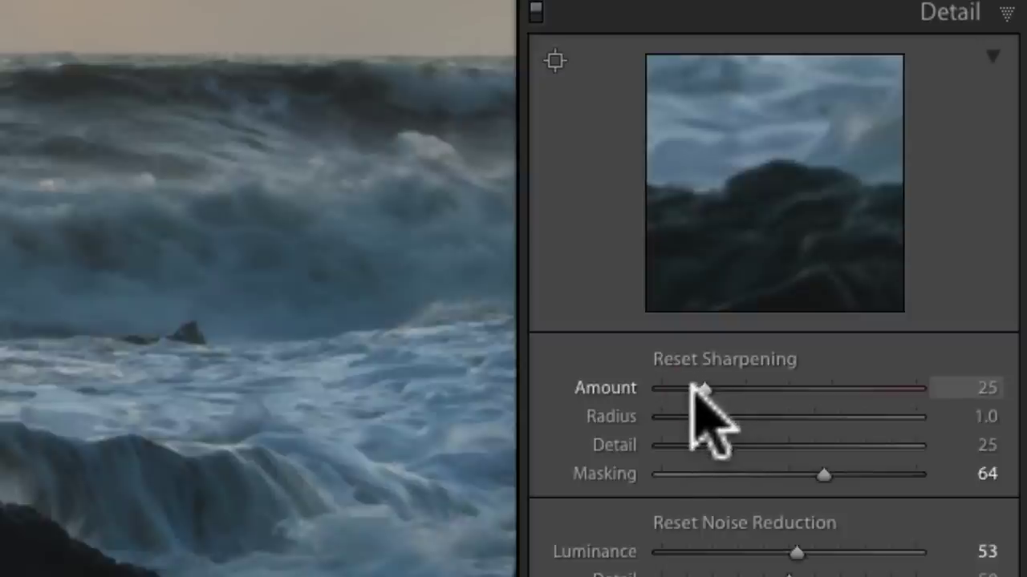
pyautogui.moveTo(695, 386); pyautogui.dragTo(840, 391)
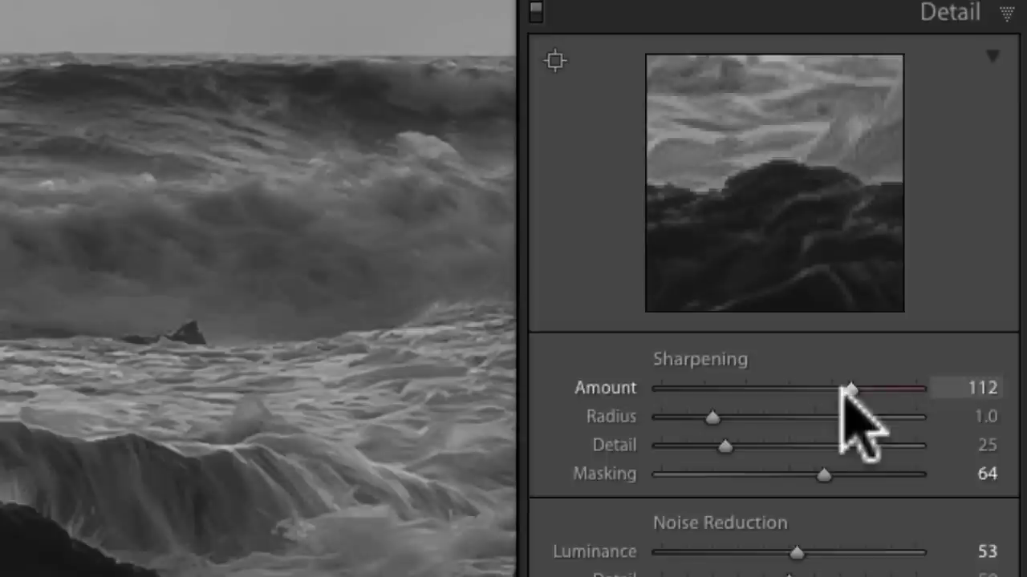
pyautogui.moveTo(850, 388); pyautogui.dragTo(857, 388)
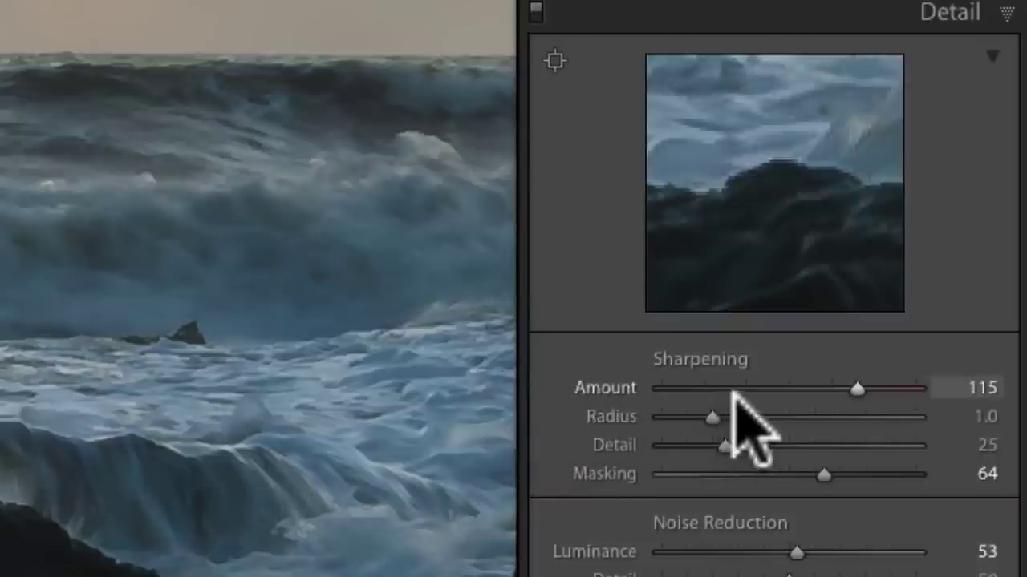
pyautogui.press('alt')
pyautogui.click(854, 389)
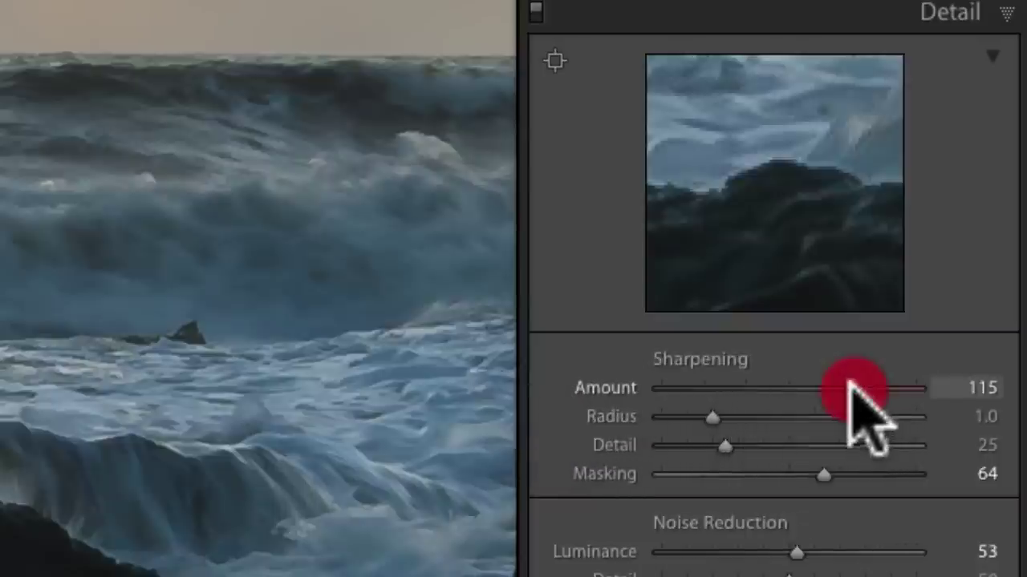
pyautogui.moveTo(850, 385); pyautogui.dragTo(808, 386)
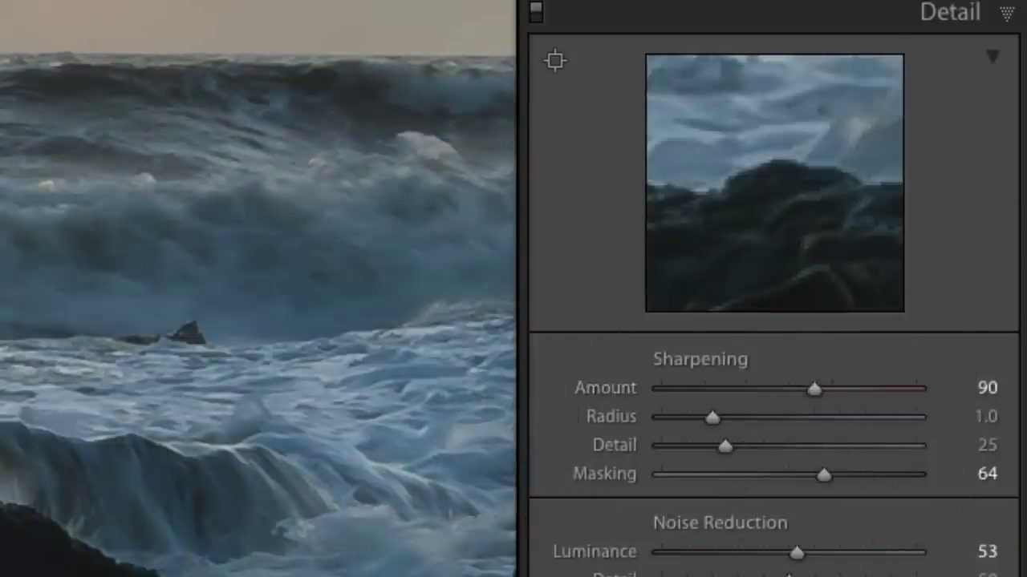
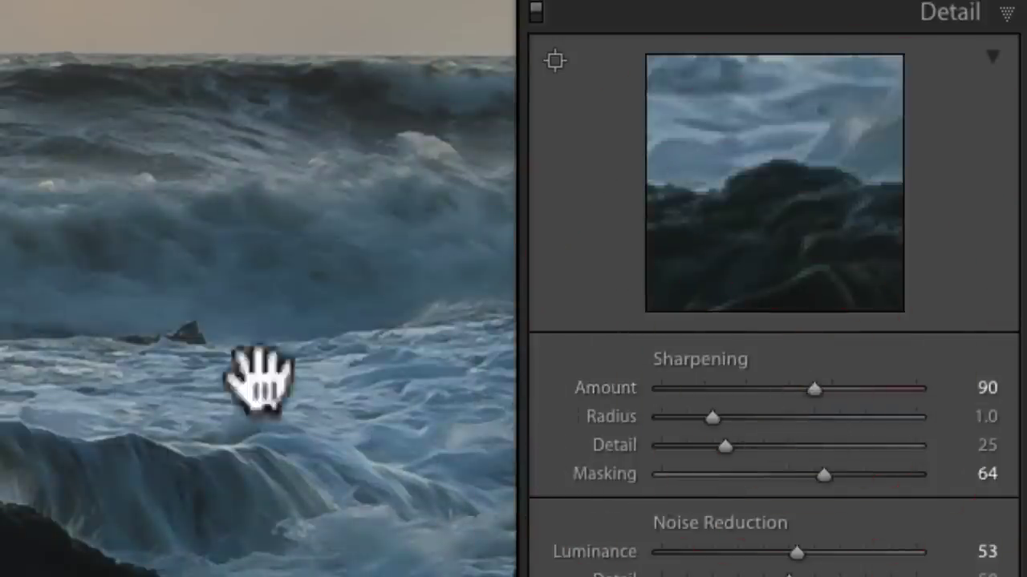
# Step: Set the Sharpening Radius to 2.5 and the Sharpening Detail to 15, judging both with the mask preview
pyautogui.press('alt')
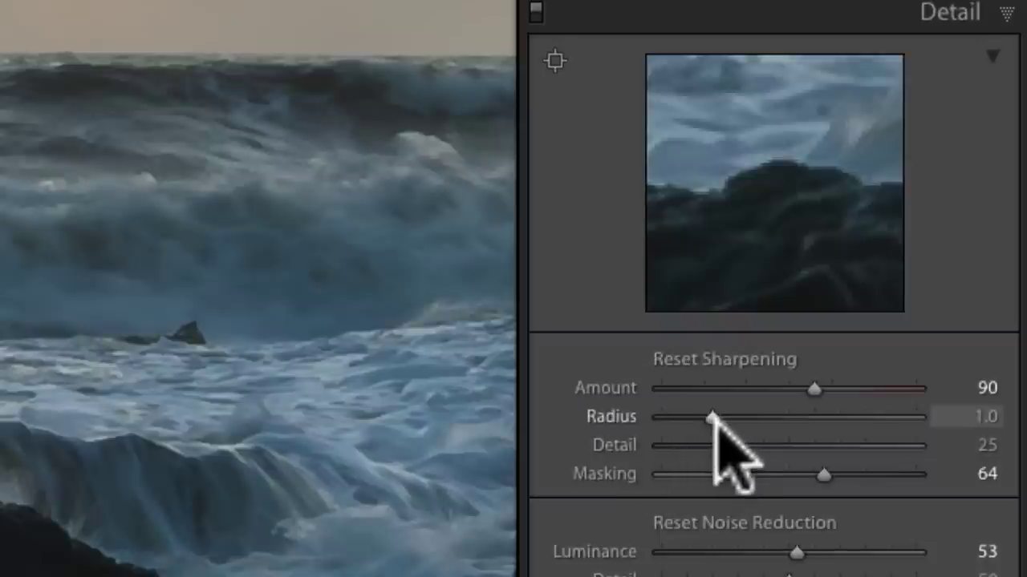
pyautogui.moveTo(709, 416); pyautogui.dragTo(863, 418)
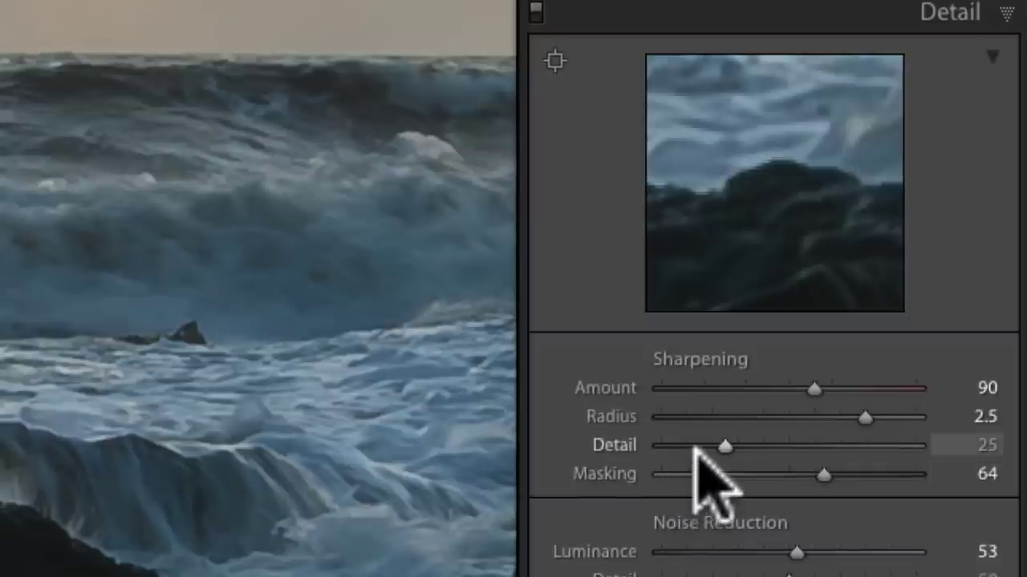
pyautogui.press('alt')
pyautogui.moveTo(722, 446)
pyautogui.mouseDown()
pyautogui.moveTo(808, 441)
pyautogui.moveTo(653, 442)
pyautogui.moveTo(712, 455)
pyautogui.moveTo(810, 449)
pyautogui.moveTo(693, 440)
pyautogui.mouseUp()
pyautogui.press('alt')
pyautogui.press('alt')
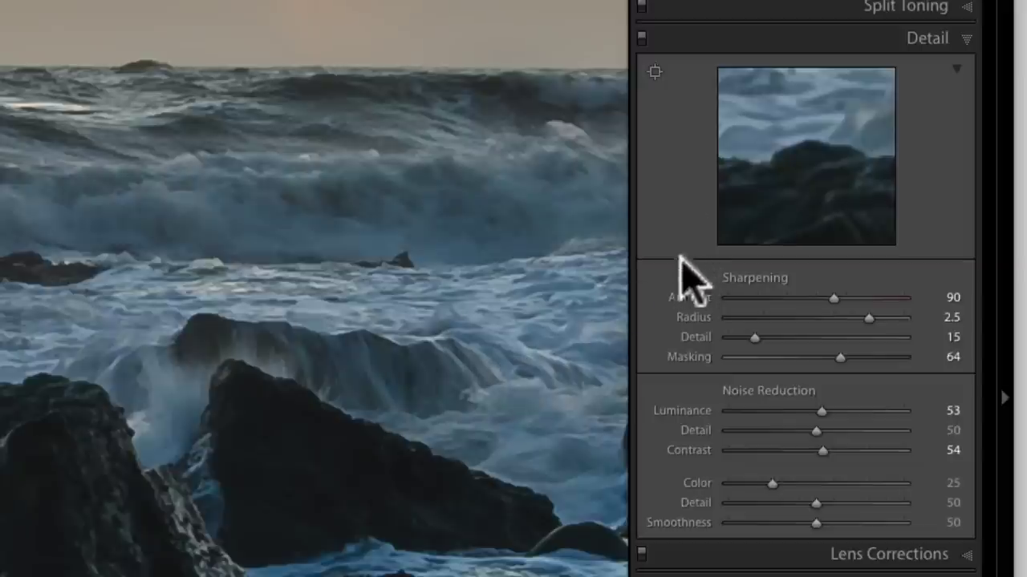
# Step: Set Noise Reduction Luminance to 22, judging it in grayscale with the Detail preview targeted on the plain sky and the small cloud, and return to color
pyautogui.click(654, 72)
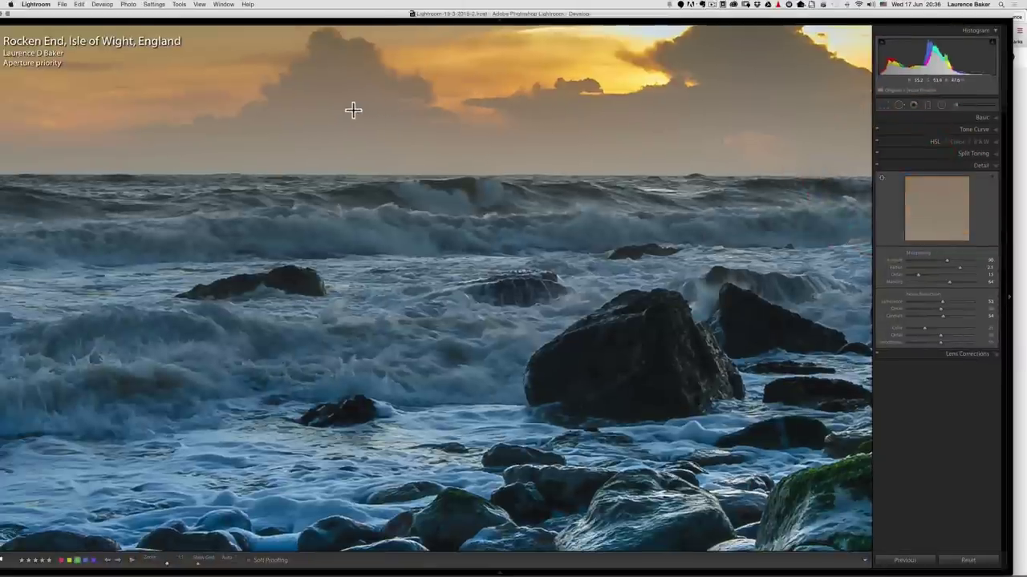
pyautogui.click(355, 115)
pyautogui.press('alt')
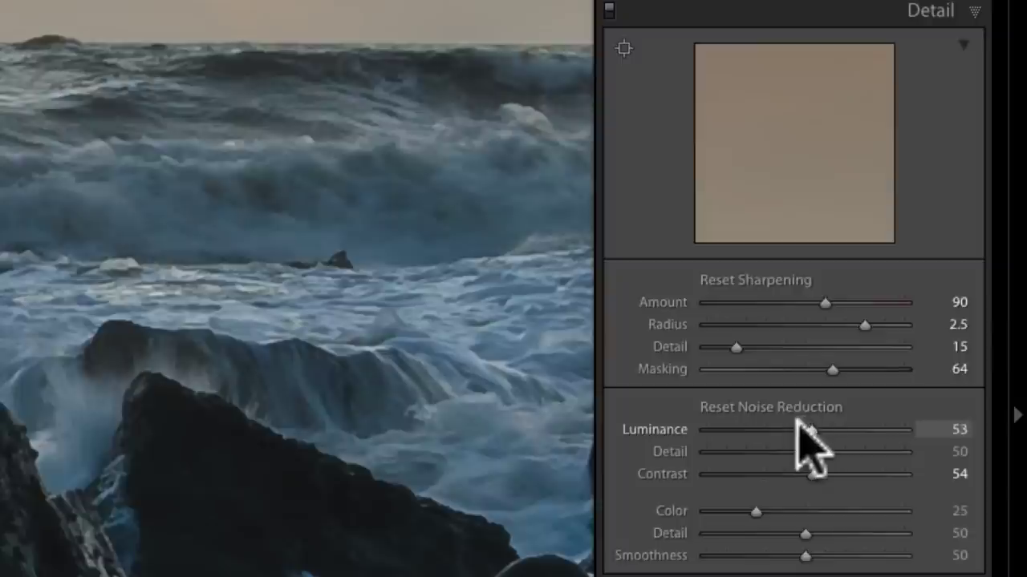
pyautogui.keyDown('alt'); pyautogui.click(941, 300); pyautogui.keyUp('alt')
pyautogui.moveTo(802, 425); pyautogui.dragTo(778, 427)
pyautogui.click(623, 48)
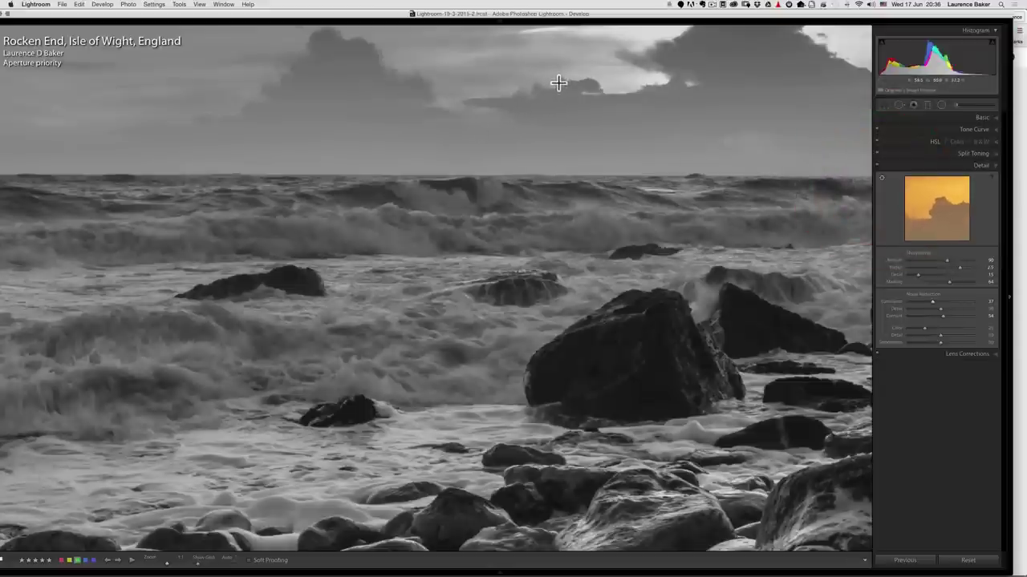
pyautogui.click(557, 79)
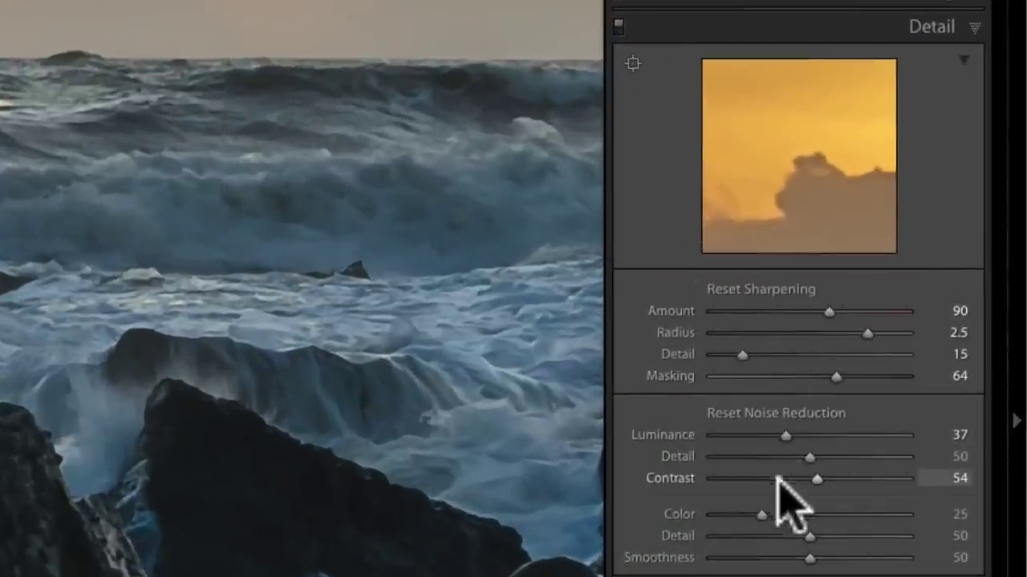
pyautogui.moveTo(784, 435); pyautogui.dragTo(749, 433)
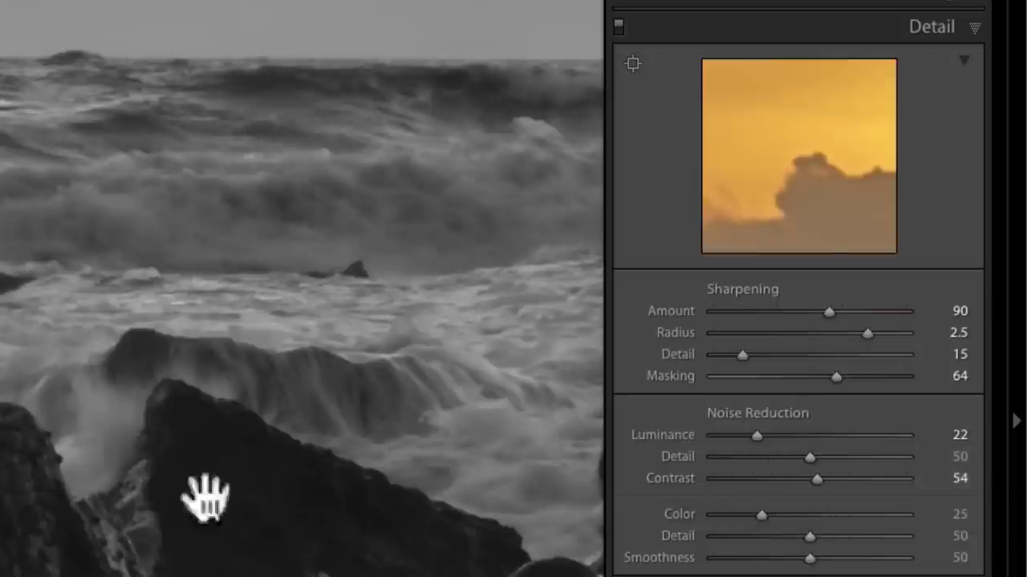
pyautogui.press('v')
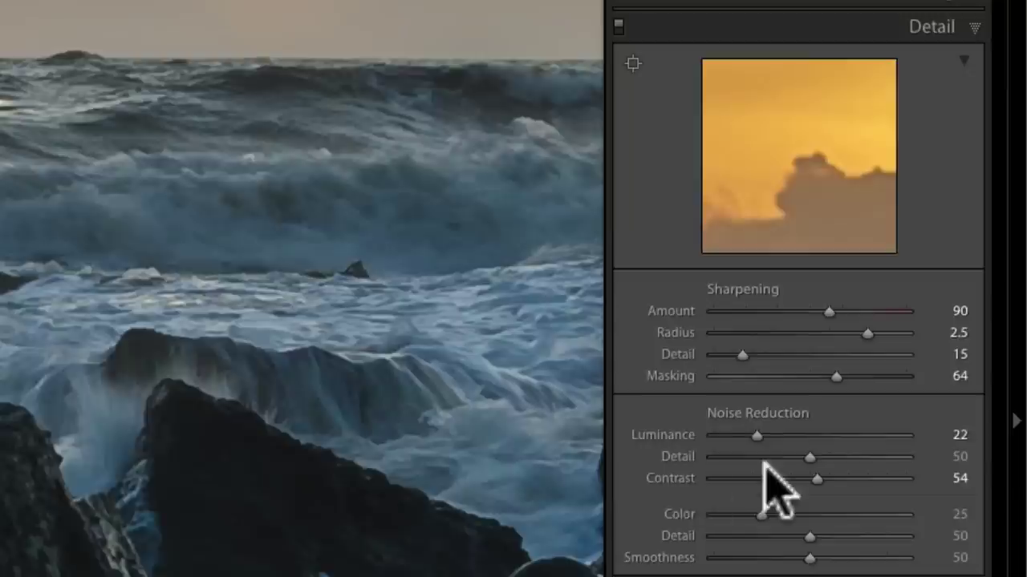
# Step: Set the luminance noise reduction Detail to 22 and its Contrast to 35
pyautogui.moveTo(810, 457); pyautogui.dragTo(782, 464)
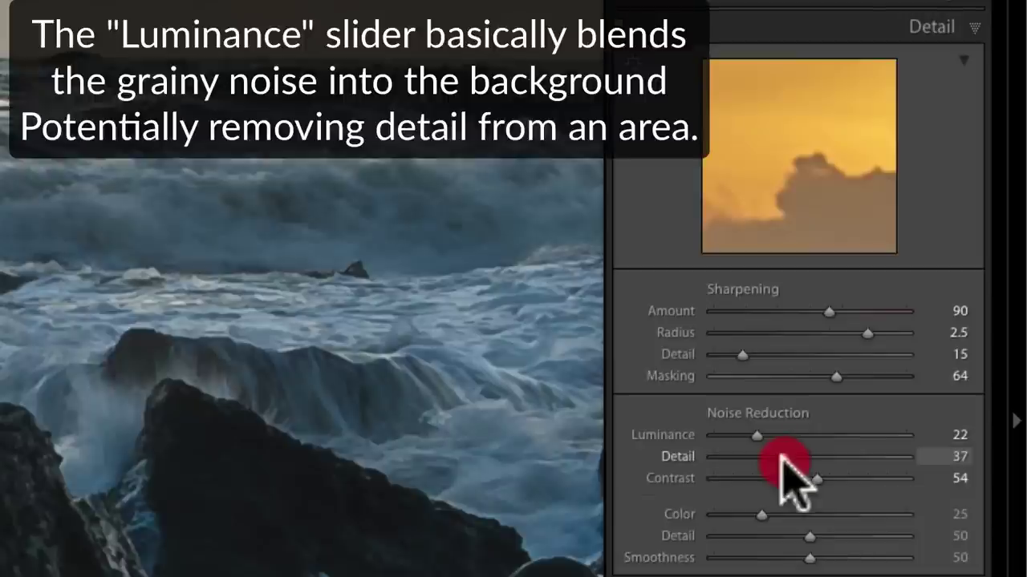
pyautogui.moveTo(782, 462); pyautogui.dragTo(777, 464)
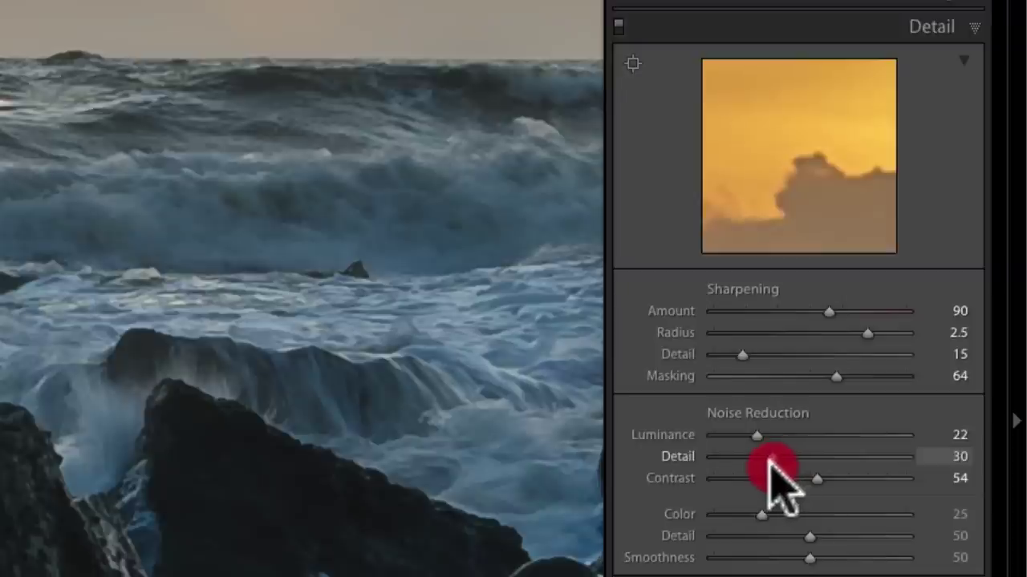
pyautogui.moveTo(767, 465)
pyautogui.mouseDown()
pyautogui.moveTo(748, 465)
pyautogui.moveTo(779, 463)
pyautogui.moveTo(724, 464)
pyautogui.moveTo(757, 464)
pyautogui.mouseUp()
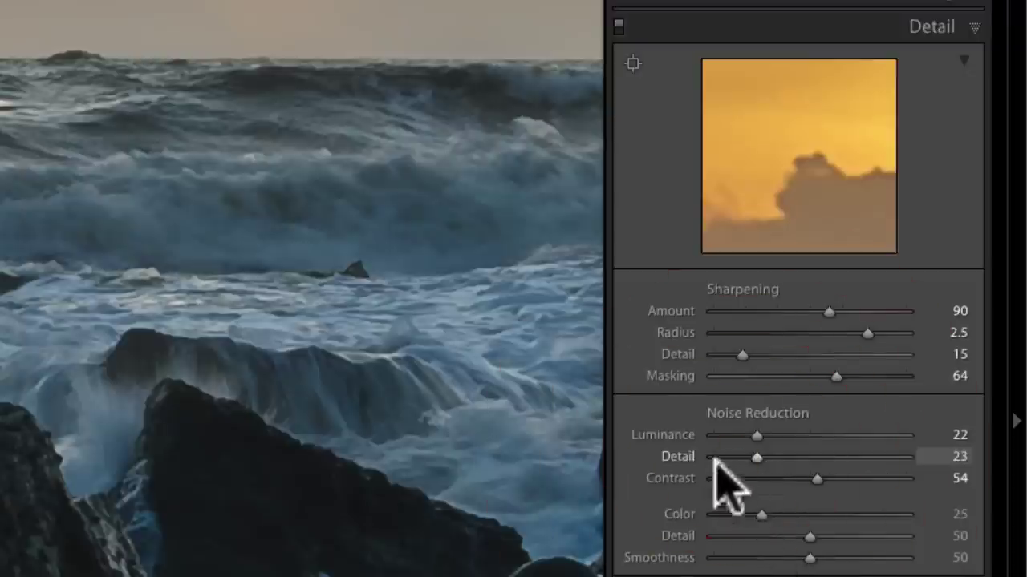
pyautogui.press('Down')
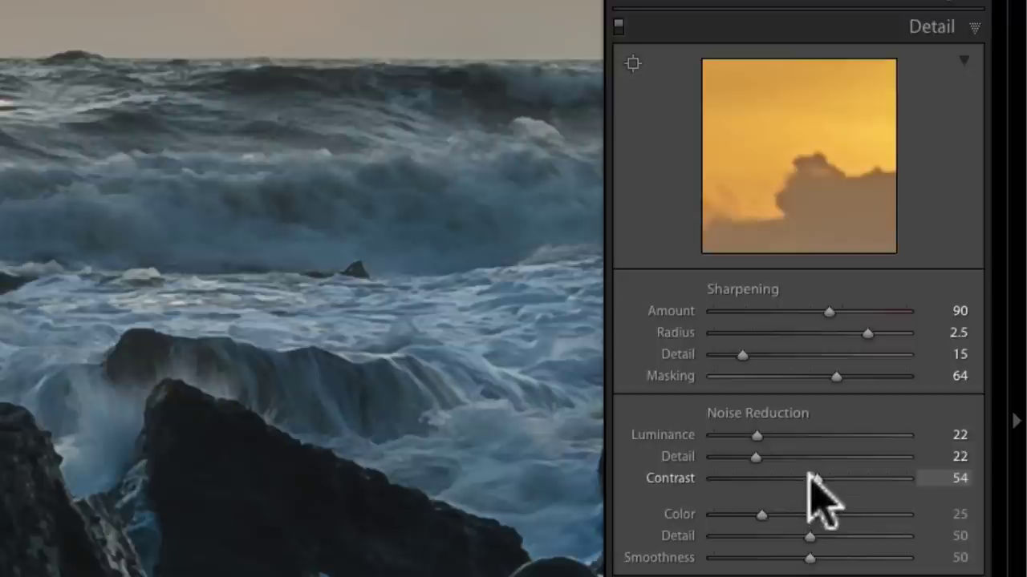
pyautogui.moveTo(810, 479); pyautogui.dragTo(775, 472)
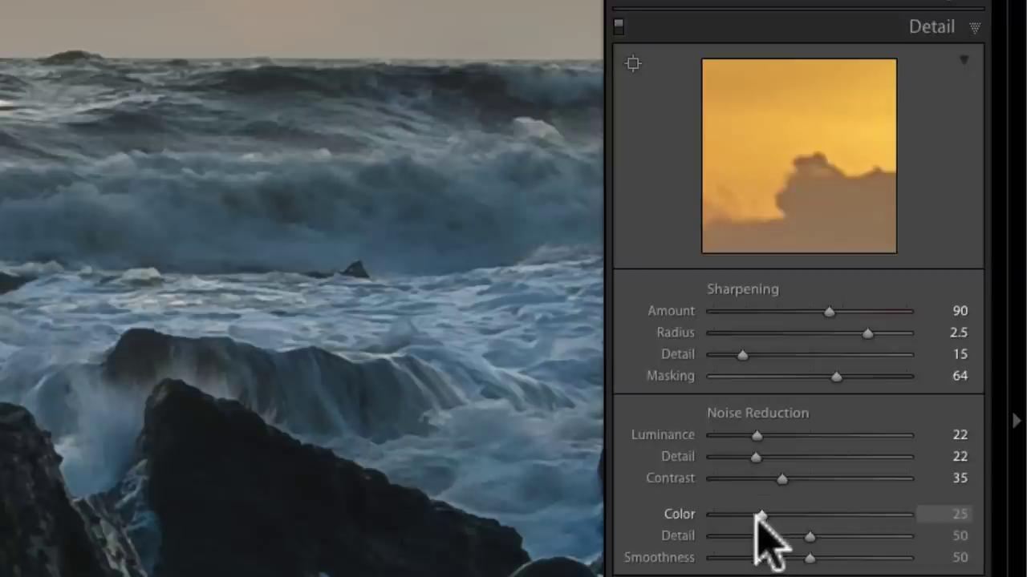
# Step: Set the Color noise reduction to 24 and its Smoothness to 33, and fit the whole photo in the view
pyautogui.moveTo(761, 515)
pyautogui.mouseDown()
pyautogui.moveTo(880, 518)
pyautogui.moveTo(716, 514)
pyautogui.moveTo(830, 516)
pyautogui.moveTo(752, 517)
pyautogui.mouseUp()
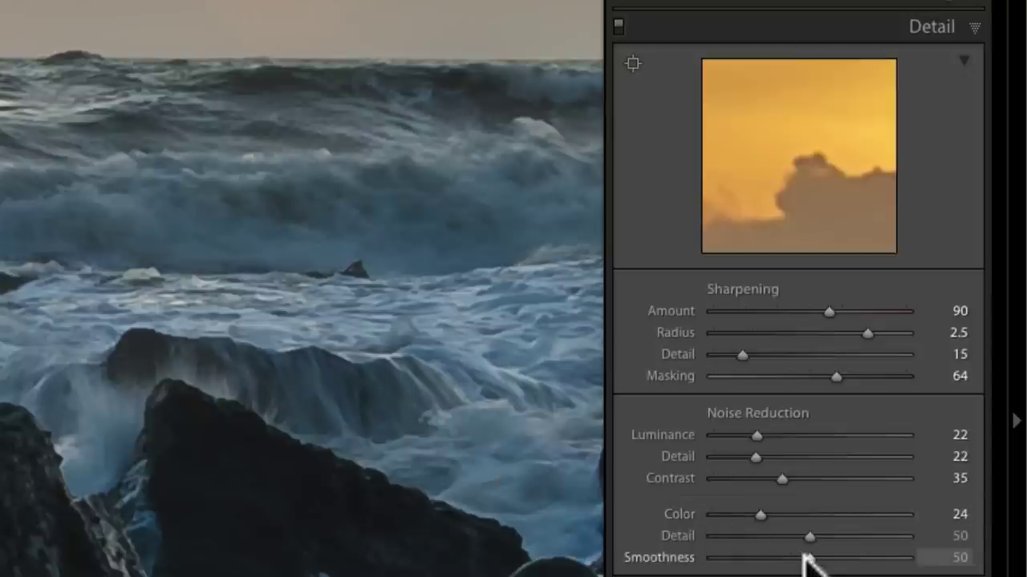
pyautogui.moveTo(794, 562); pyautogui.dragTo(760, 559)
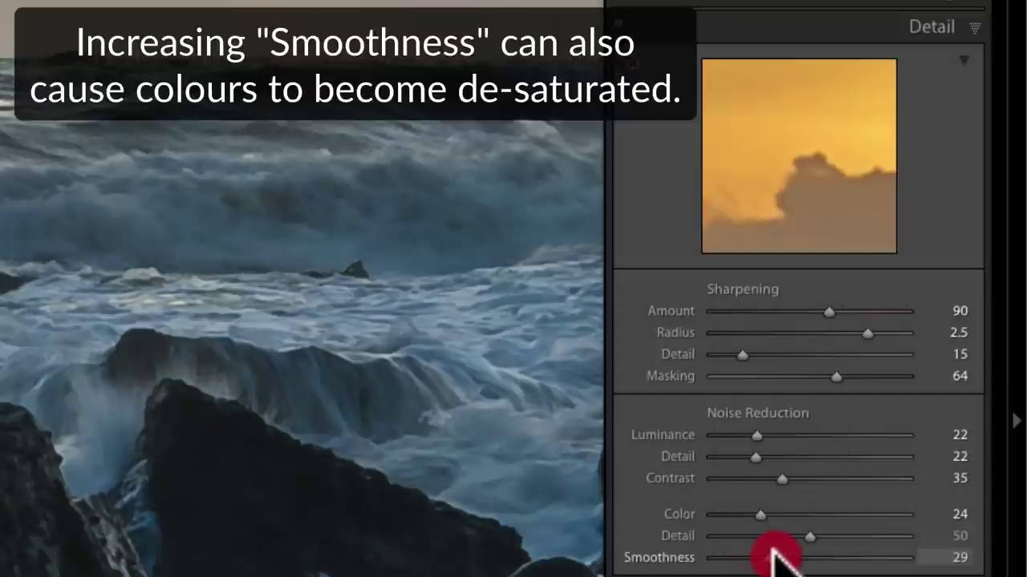
pyautogui.moveTo(782, 562)
pyautogui.mouseDown()
pyautogui.moveTo(791, 557)
pyautogui.moveTo(742, 559)
pyautogui.moveTo(777, 565)
pyautogui.mouseUp()
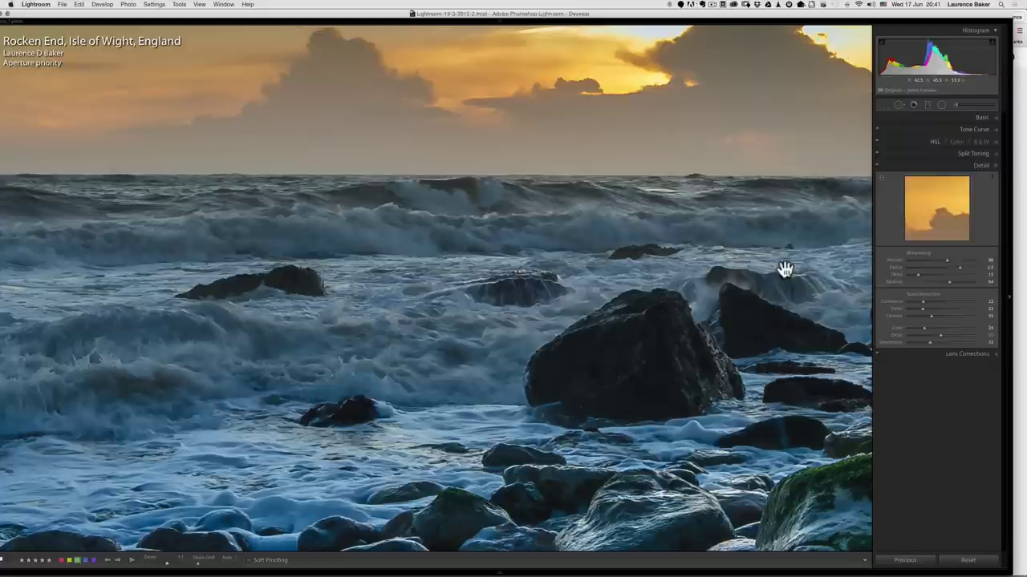
pyautogui.press('space')
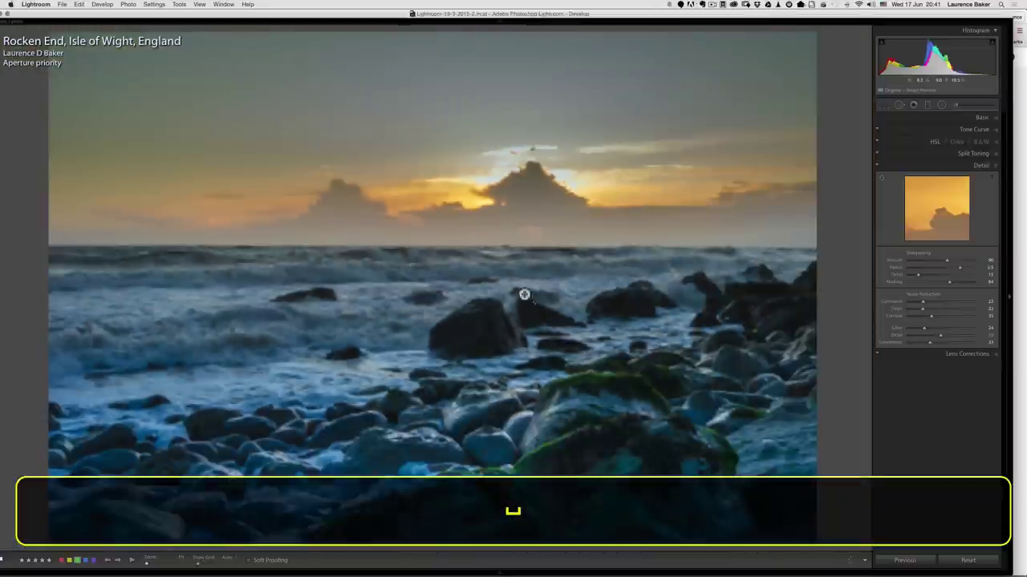
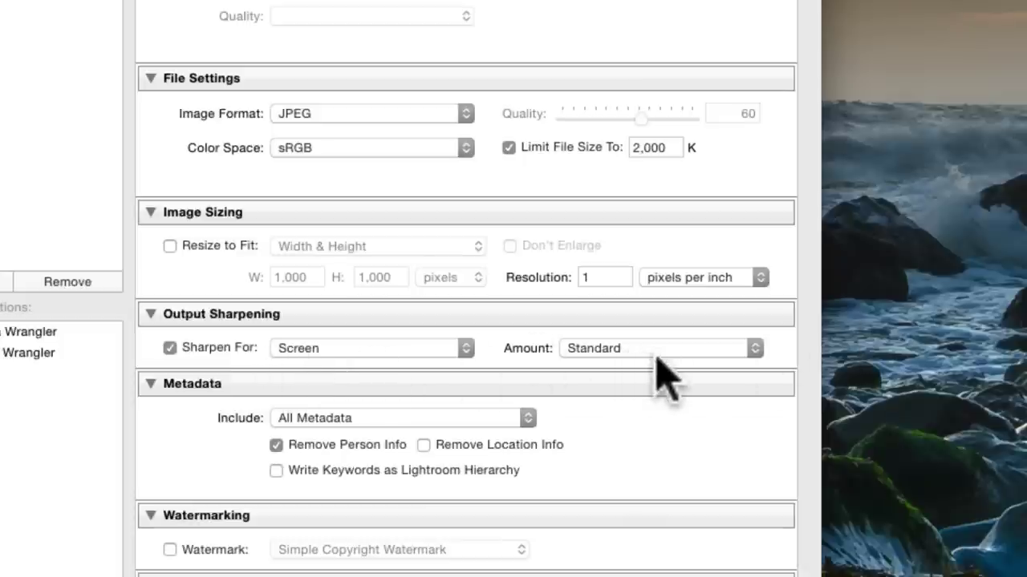
pyautogui.click(508, 147)
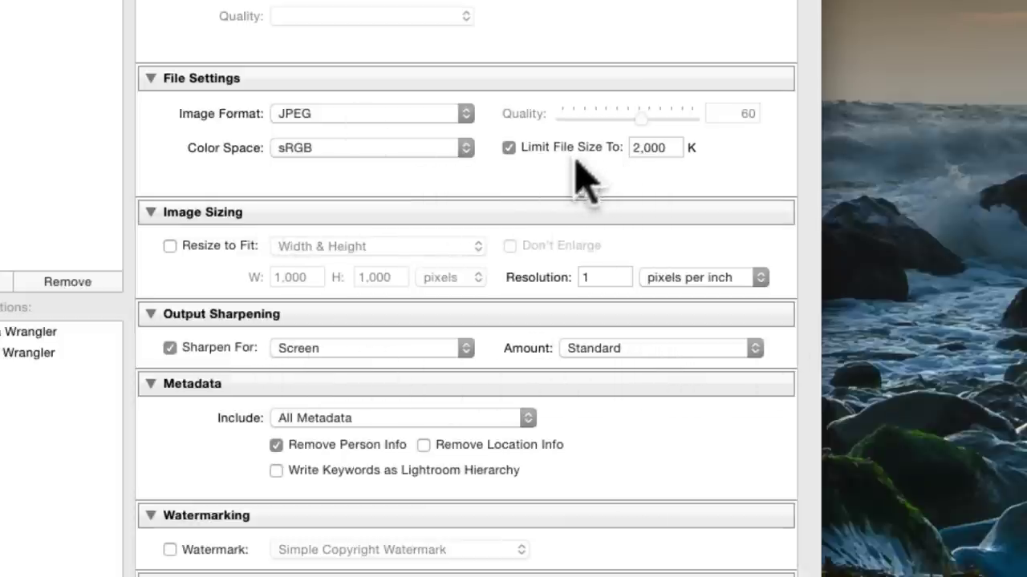